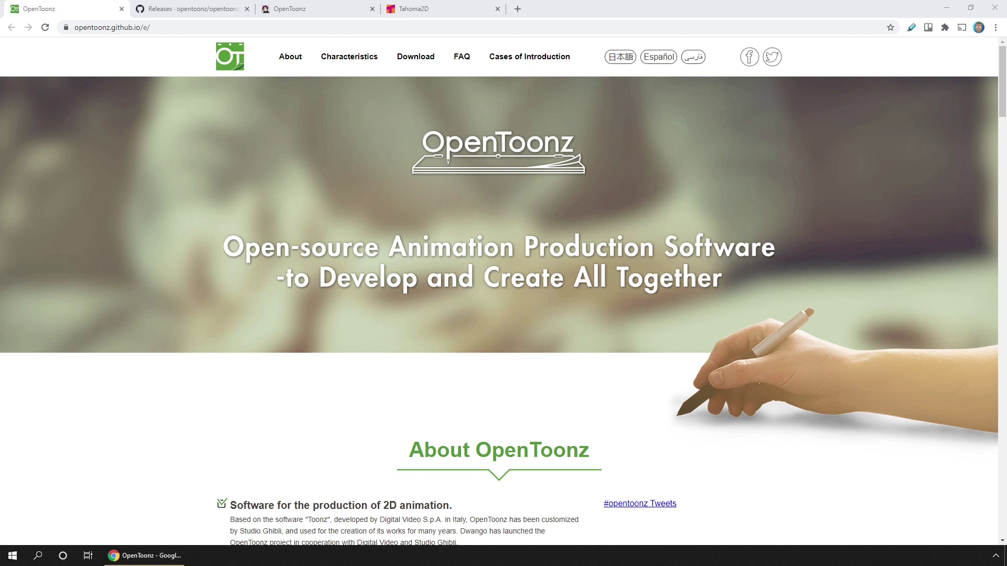
Show the OpenToonz nightly releases and expand the 2021-02-23 build's downloadable assets
{"action": "left_click", "coordinate": [167, 10]}
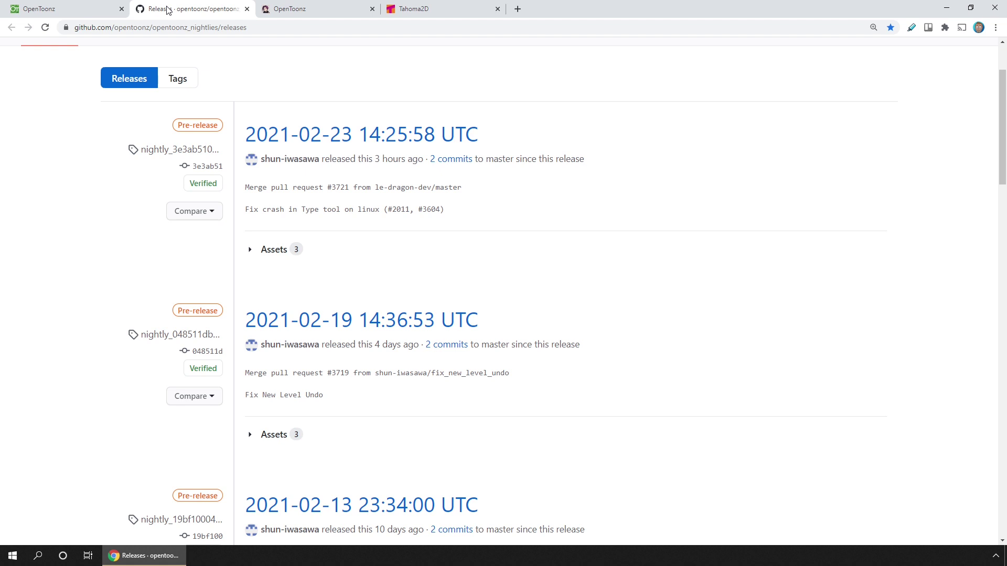
{"action": "left_click", "coordinate": [251, 251]}
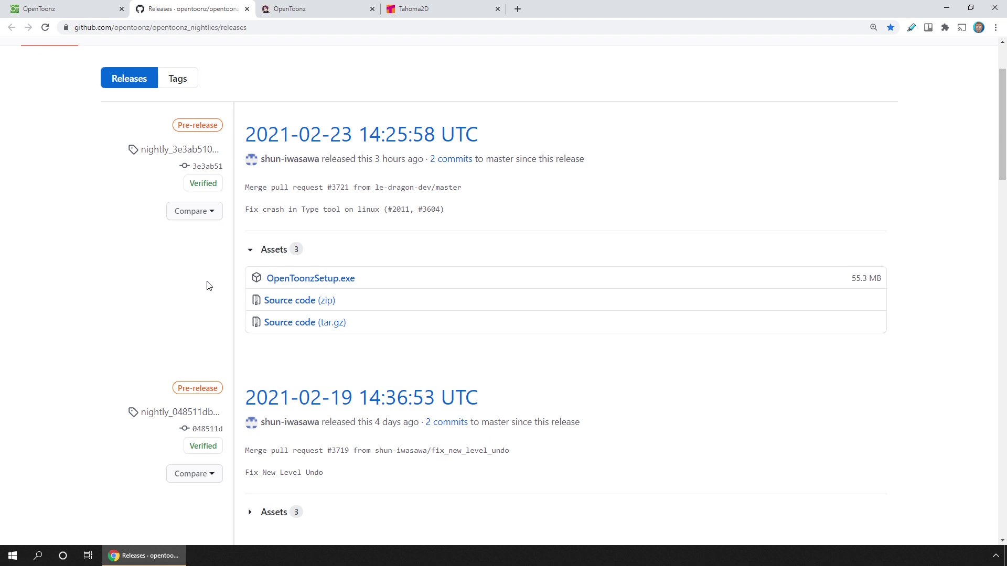
{"action": "left_click", "coordinate": [302, 8]}
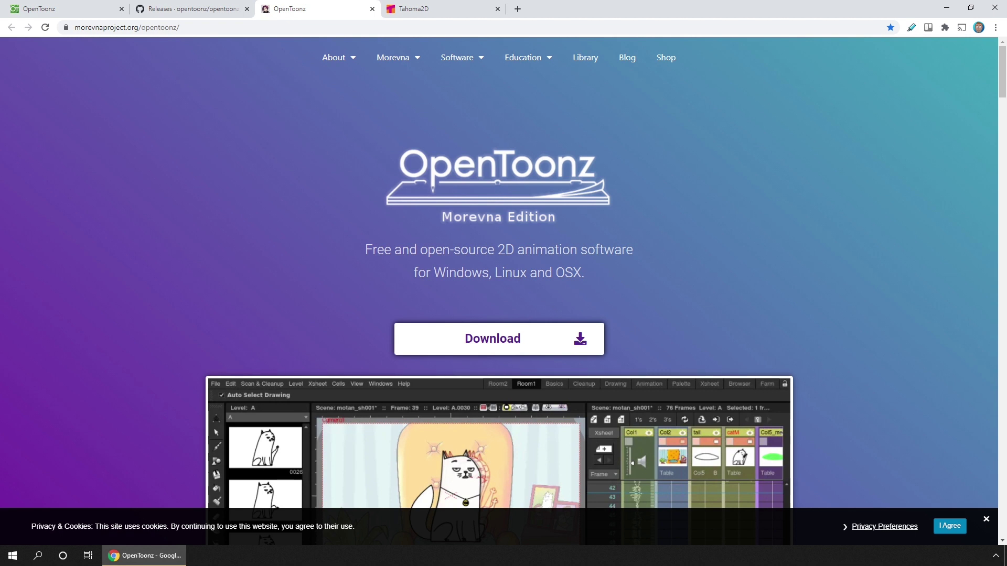
View the Tahoma2D homepage, then return to the OpenToonz homepage
{"action": "left_click", "coordinate": [426, 10]}
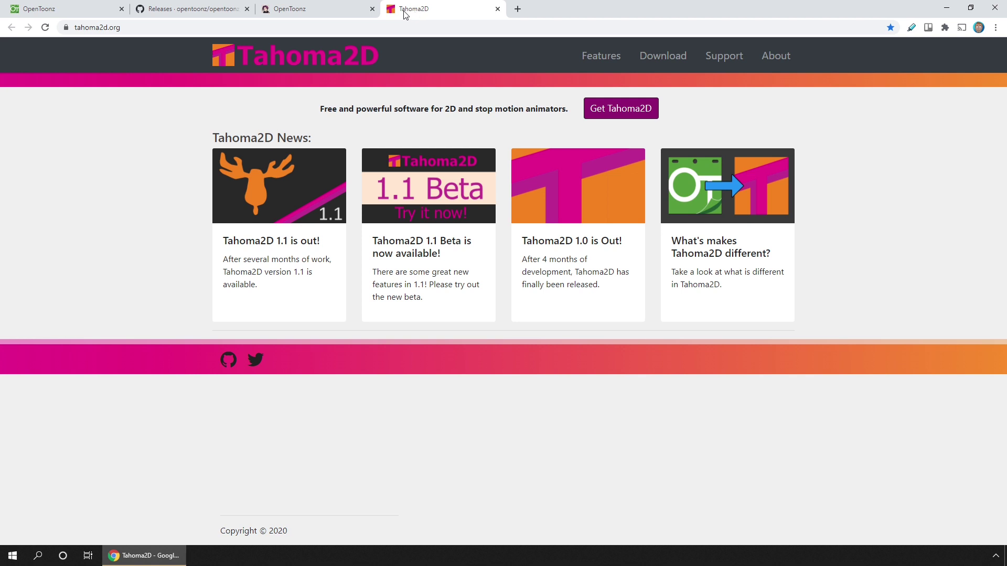
{"action": "left_click", "coordinate": [66, 10]}
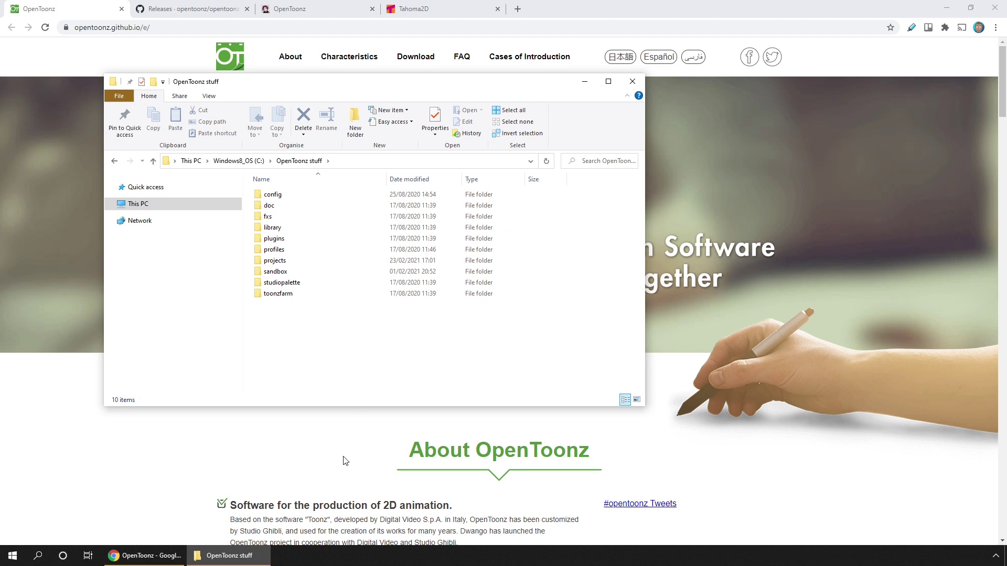
Rename the OpenToonz stuff folder on C: to 'OpenToonz stuff-Old'
{"action": "left_click", "coordinate": [243, 161]}
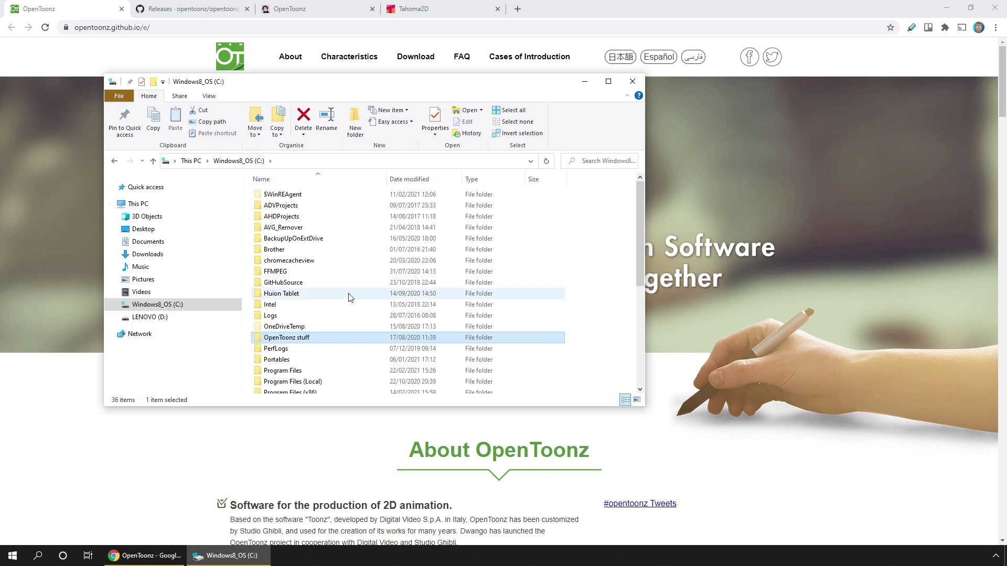
{"action": "left_click", "coordinate": [323, 339]}
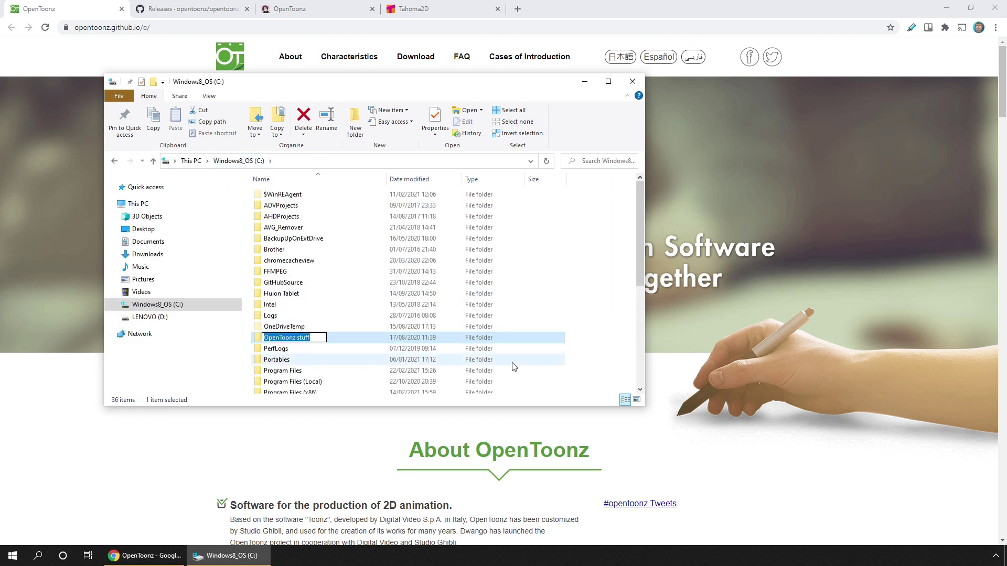
{"action": "key", "text": "End"}
{"action": "type", "text": "-Old"}
{"action": "key", "text": "Return"}
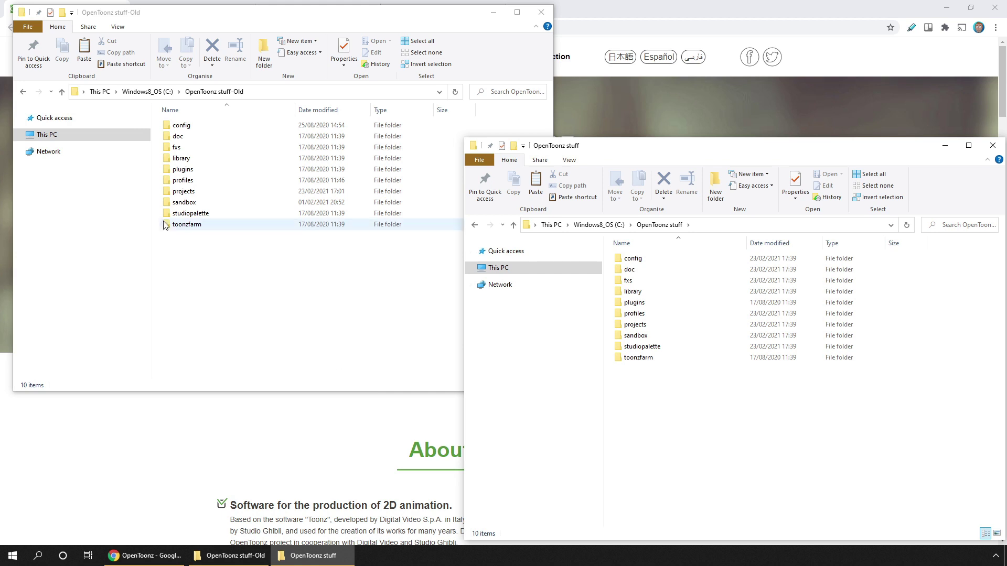
Copy MyProject from the old projects folder into the new projects folder
{"action": "left_click", "coordinate": [198, 196]}
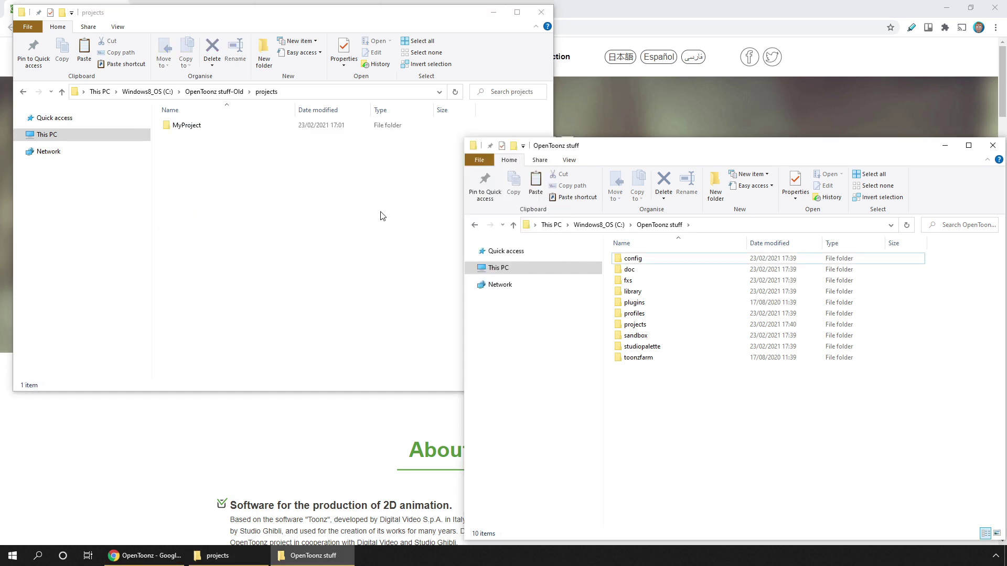
{"action": "double_click", "coordinate": [637, 325]}
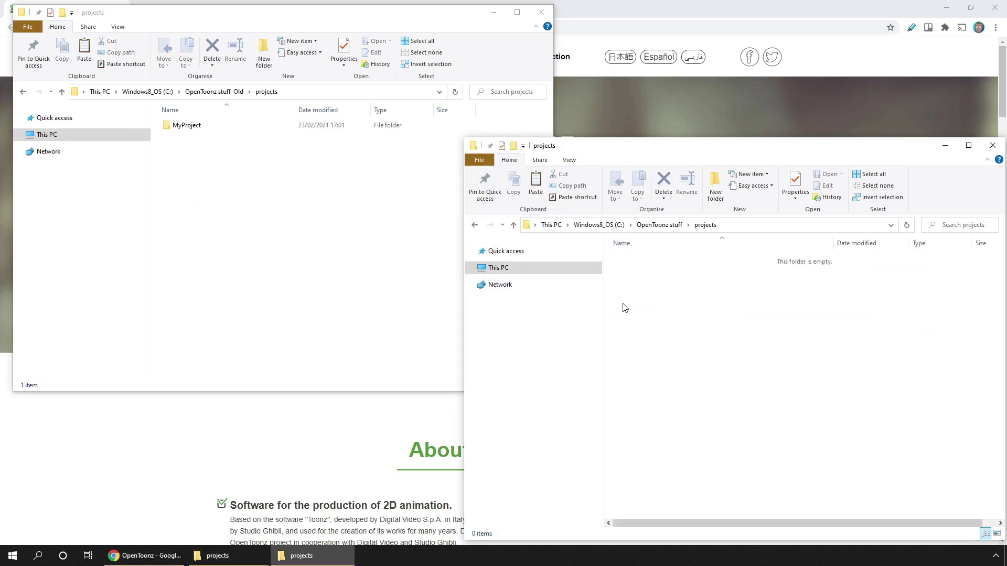
{"action": "left_click_drag", "start_coordinate": [179, 126], "coordinate": [733, 373]}
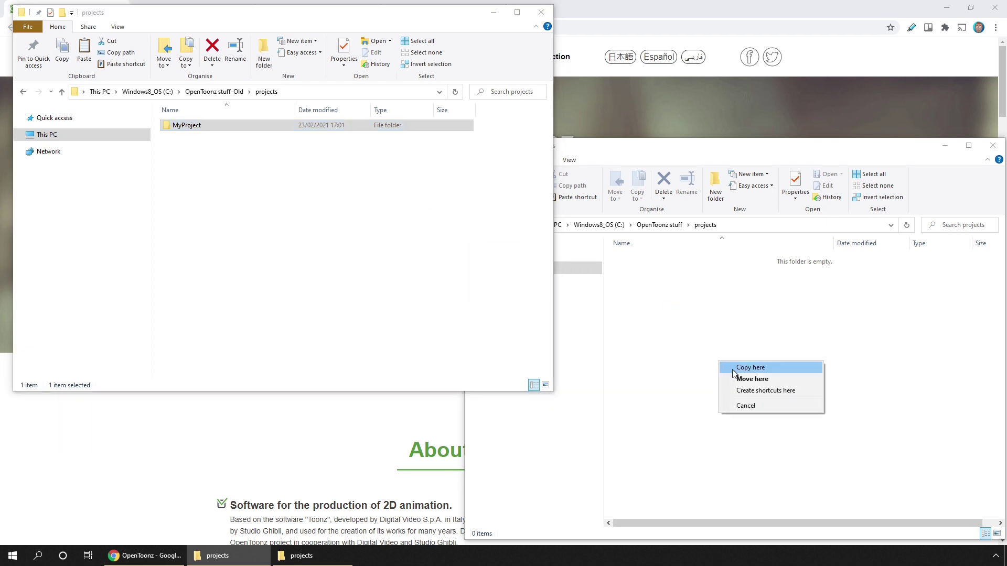
{"action": "left_click", "coordinate": [733, 369]}
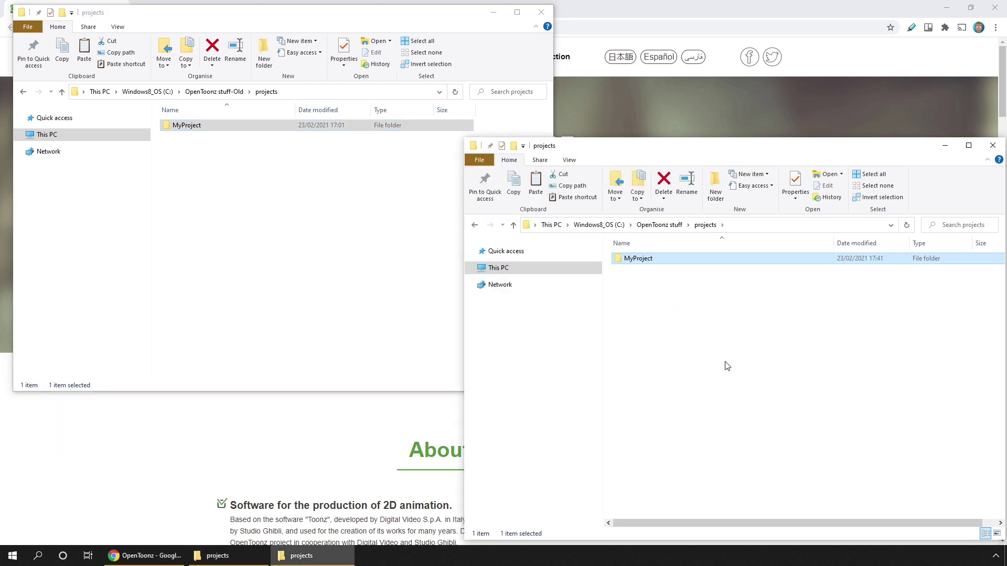
Copy all eight old sandbox items into the new sandbox, replacing existing files
{"action": "left_click", "coordinate": [666, 225]}
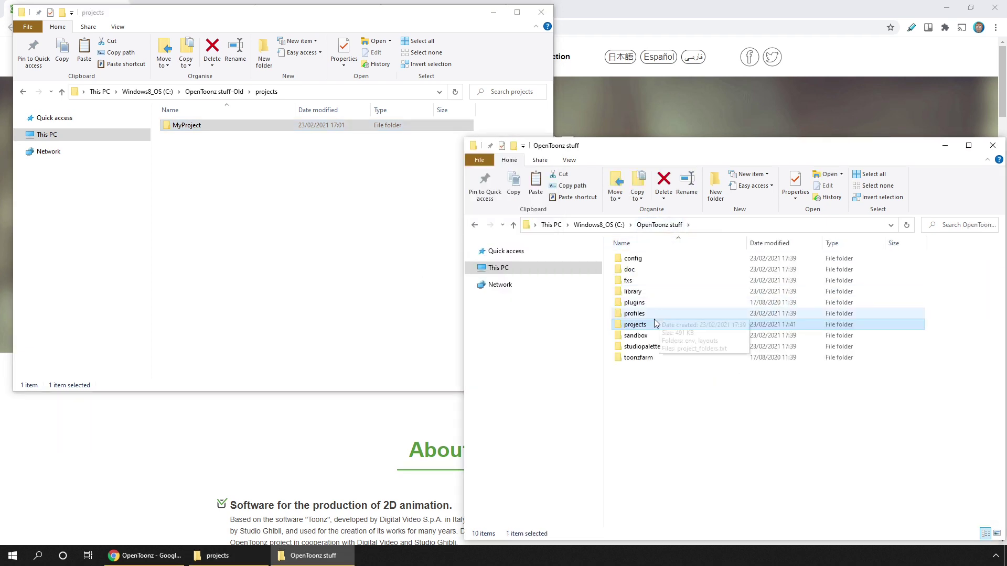
{"action": "double_click", "coordinate": [635, 335]}
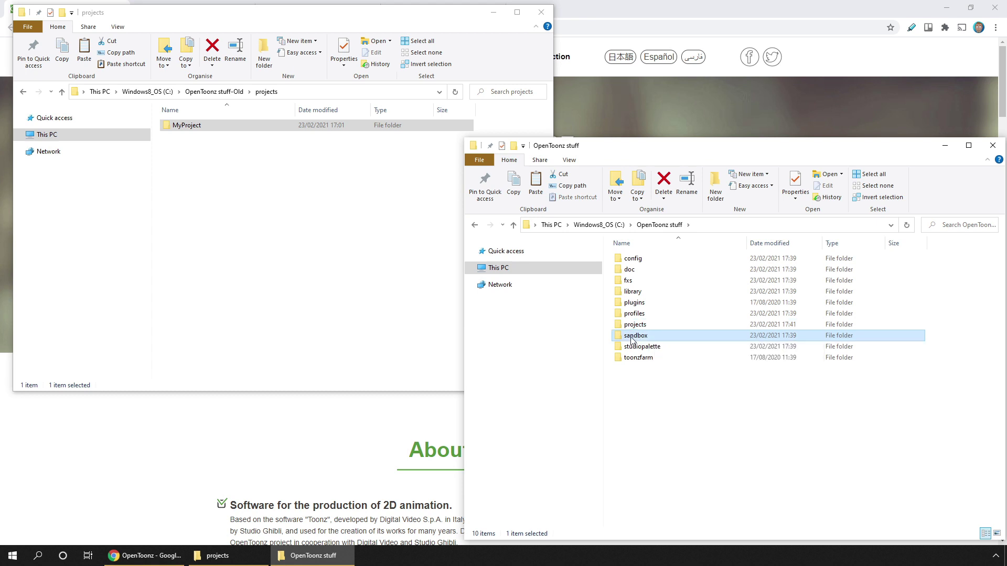
{"action": "left_click", "coordinate": [213, 92]}
{"action": "double_click", "coordinate": [191, 205]}
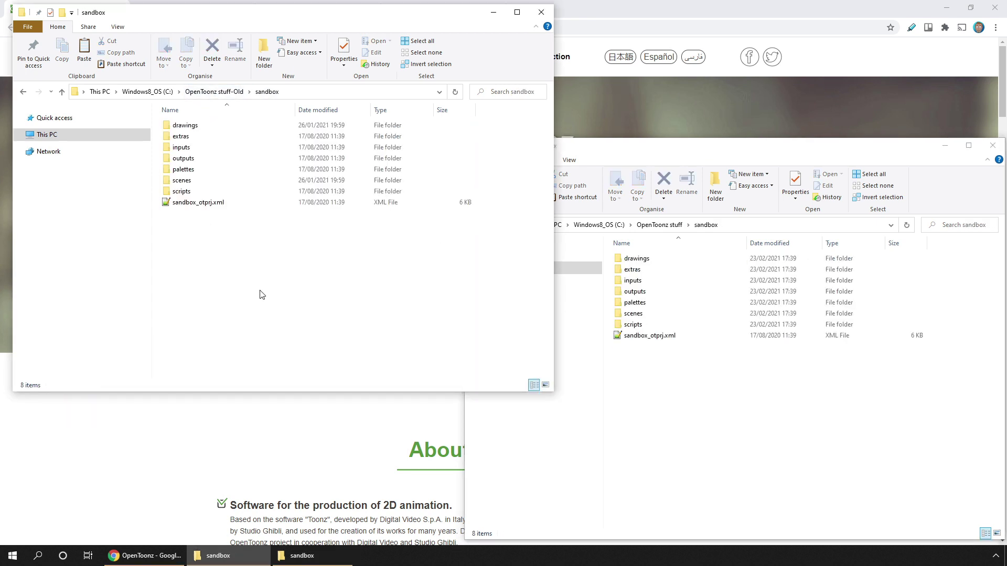
{"action": "left_click_drag", "start_coordinate": [262, 295], "coordinate": [688, 399]}
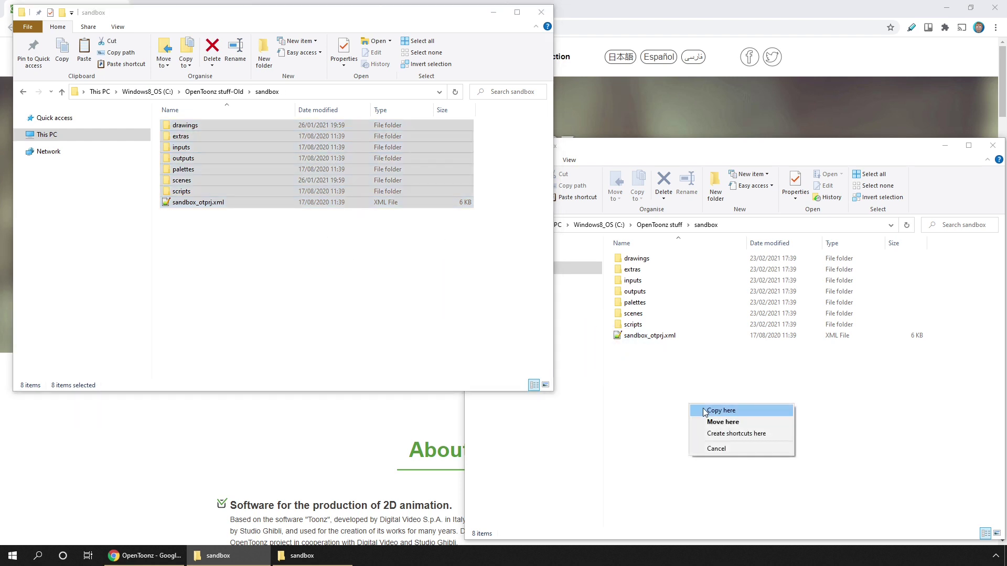
{"action": "left_click", "coordinate": [703, 410]}
{"action": "left_click", "coordinate": [503, 195]}
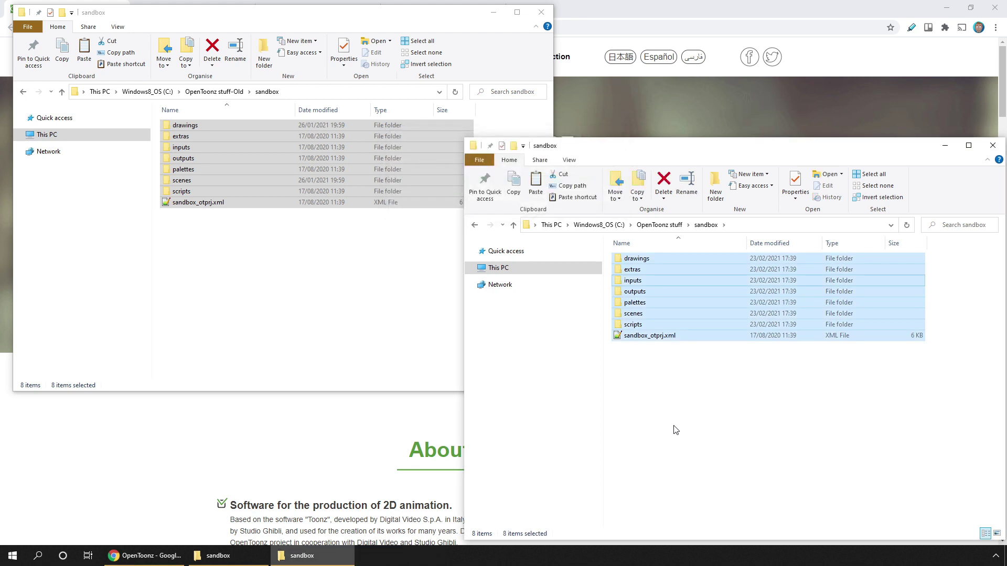
{"action": "left_click", "coordinate": [330, 300]}
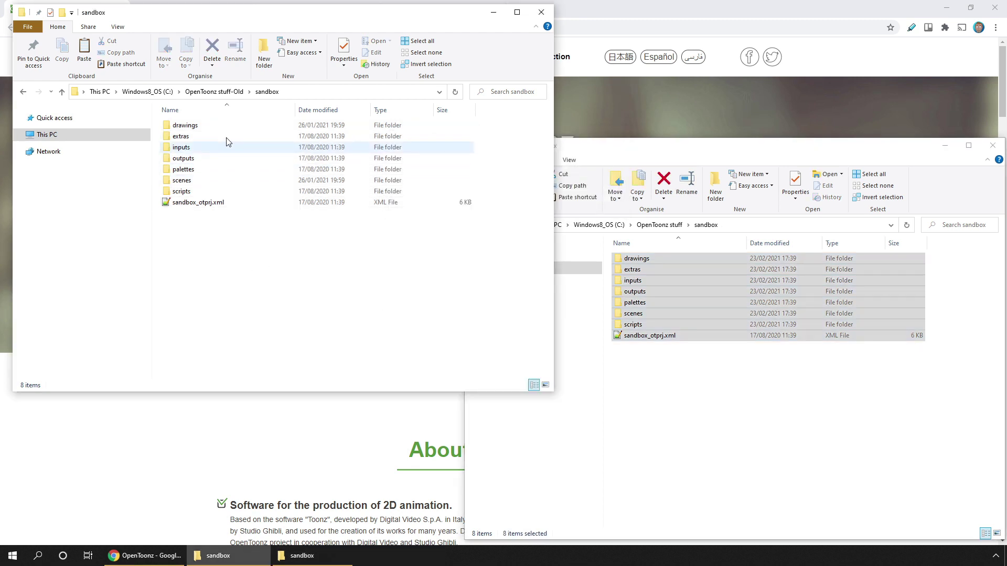
{"action": "left_click", "coordinate": [221, 93]}
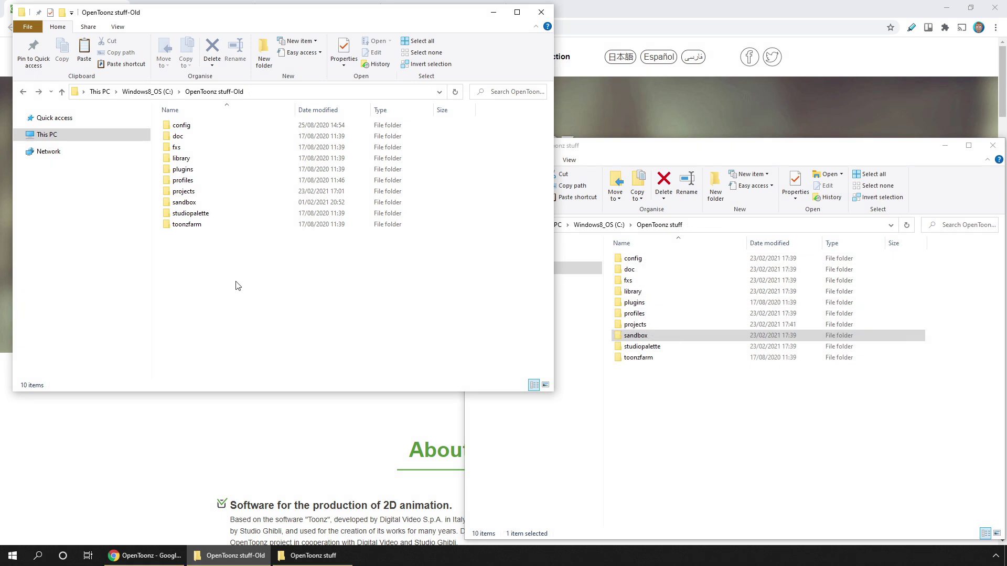
Browse the old profiles > layouts user settings folder, then open OpenToonz Preferences
{"action": "double_click", "coordinate": [184, 180]}
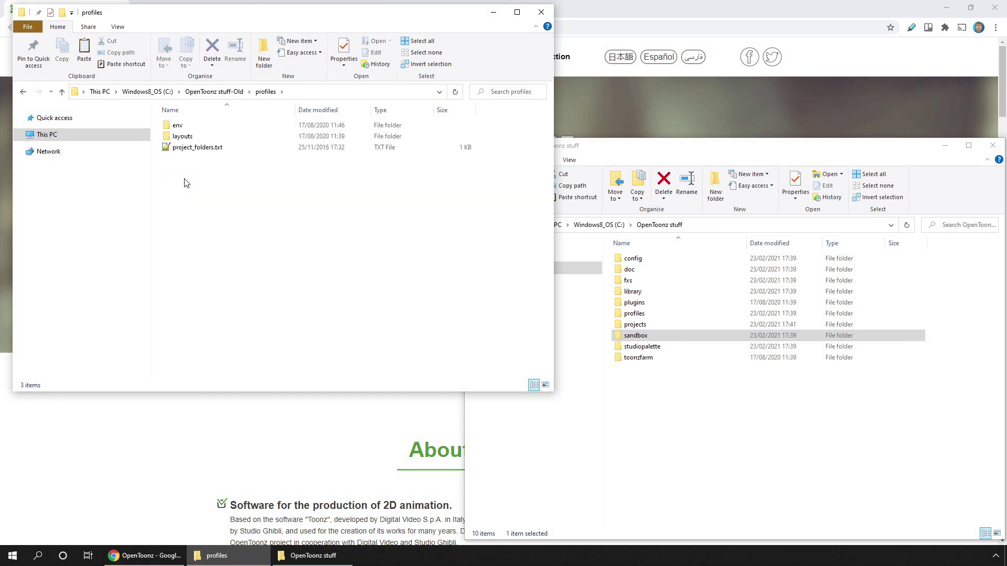
{"action": "double_click", "coordinate": [183, 136]}
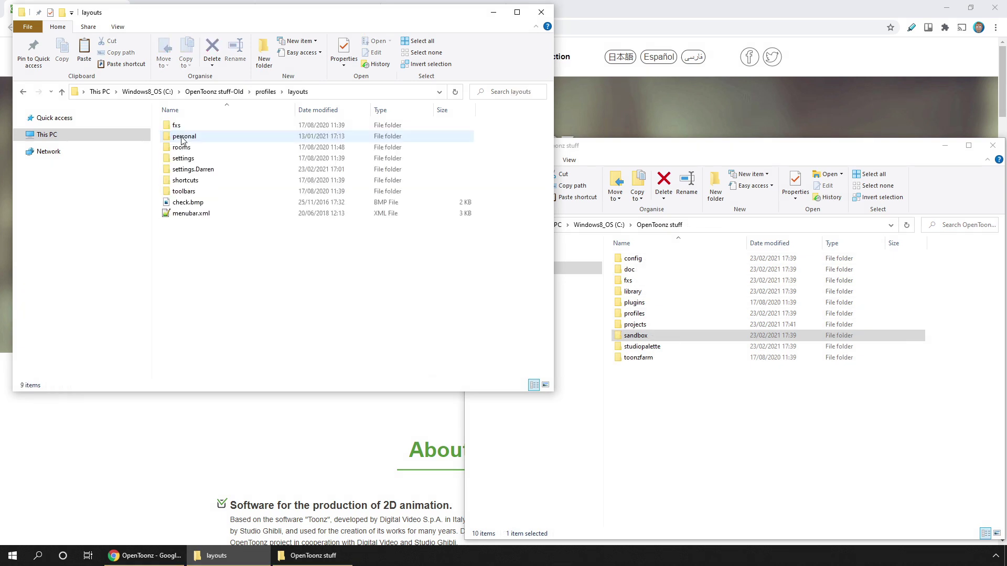
{"action": "double_click", "coordinate": [187, 169]}
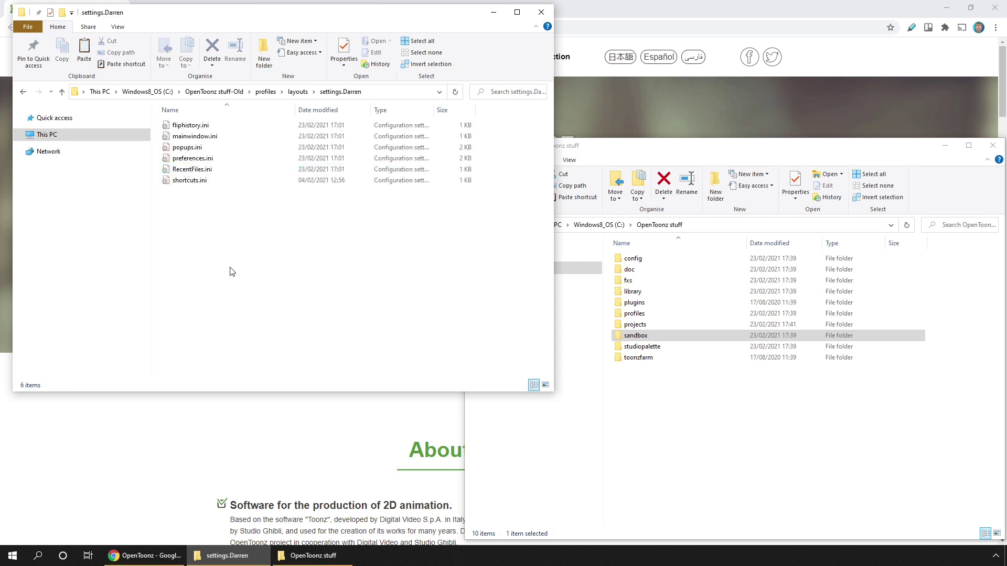
{"action": "key", "text": "alt+Left"}
{"action": "key", "text": "alt+Left"}
{"action": "key", "text": "alt+Left"}
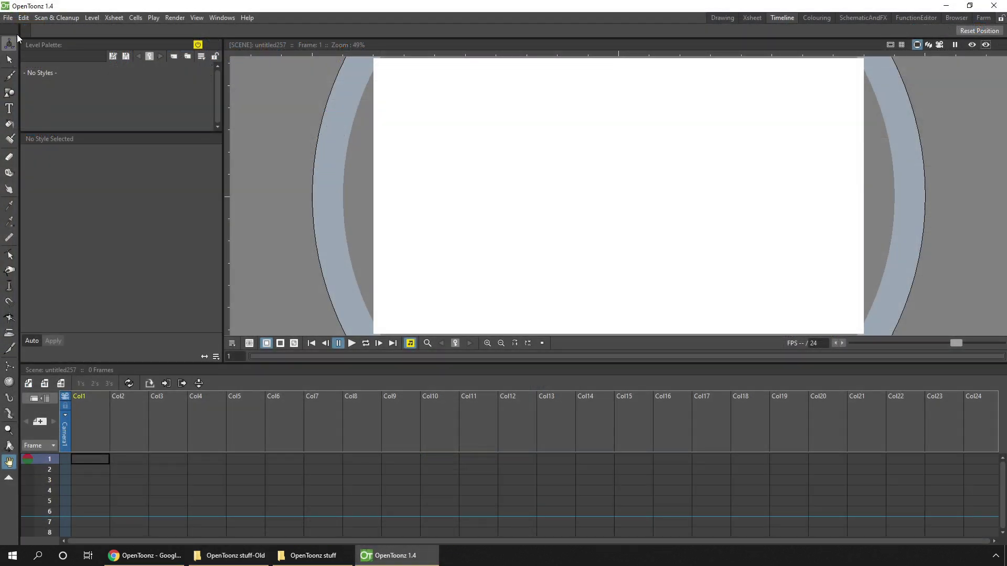
{"action": "left_click", "coordinate": [8, 17]}
{"action": "left_click", "coordinate": [54, 242]}
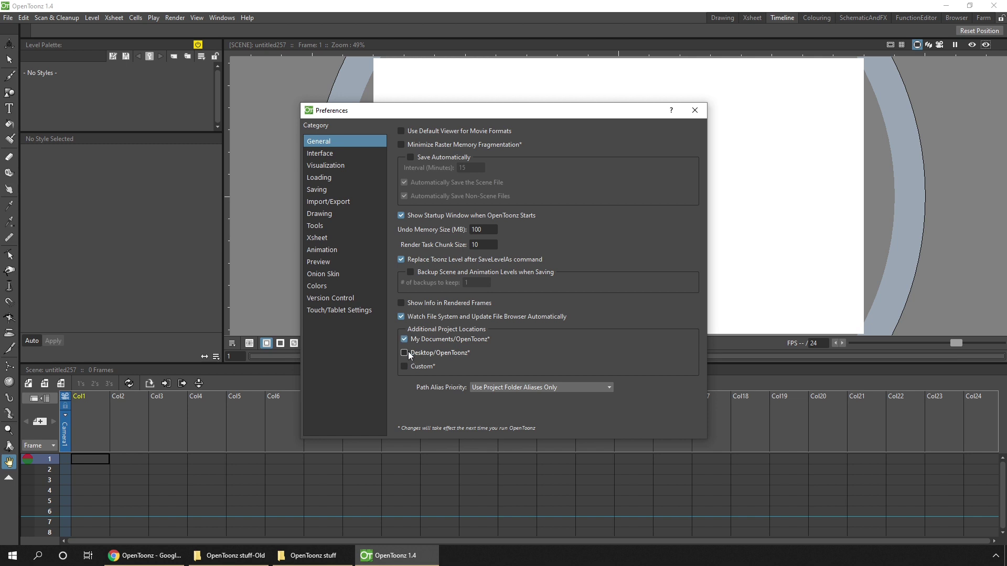
Toggle Custom* on and off, leaving only My Documents/OpenToonz, and close Preferences
{"action": "left_click", "coordinate": [404, 366]}
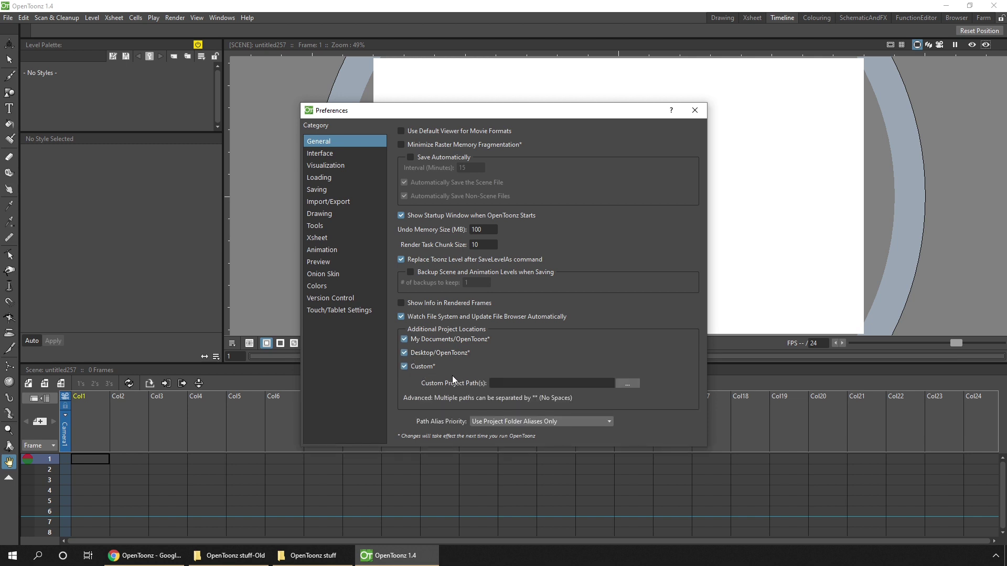
{"action": "left_click", "coordinate": [404, 366]}
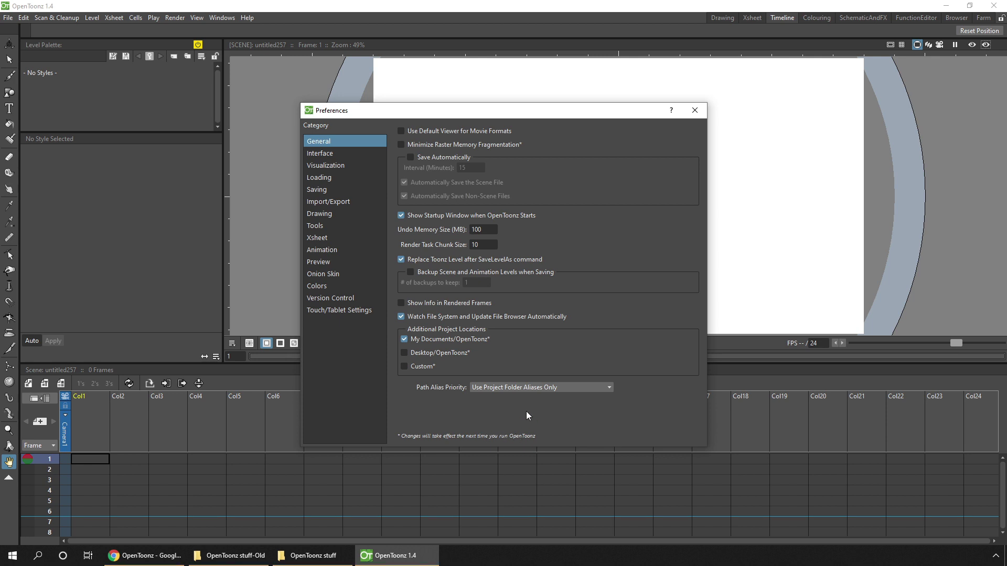
{"action": "left_click", "coordinate": [694, 110]}
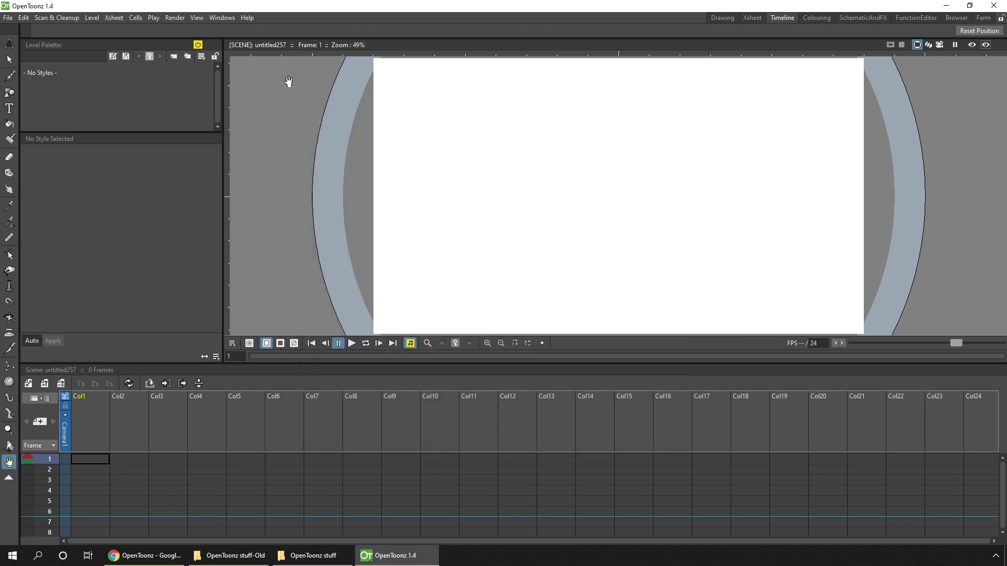
Open the Startup Popup's New Project window and expand then collapse the OpenToonz stuff projects root
{"action": "left_click", "coordinate": [222, 18]}
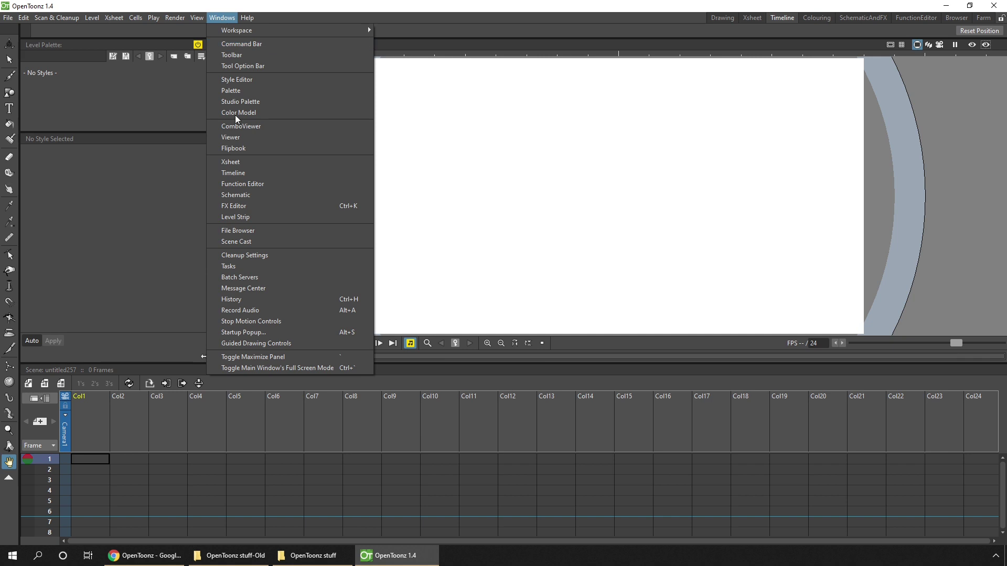
{"action": "left_click", "coordinate": [293, 333]}
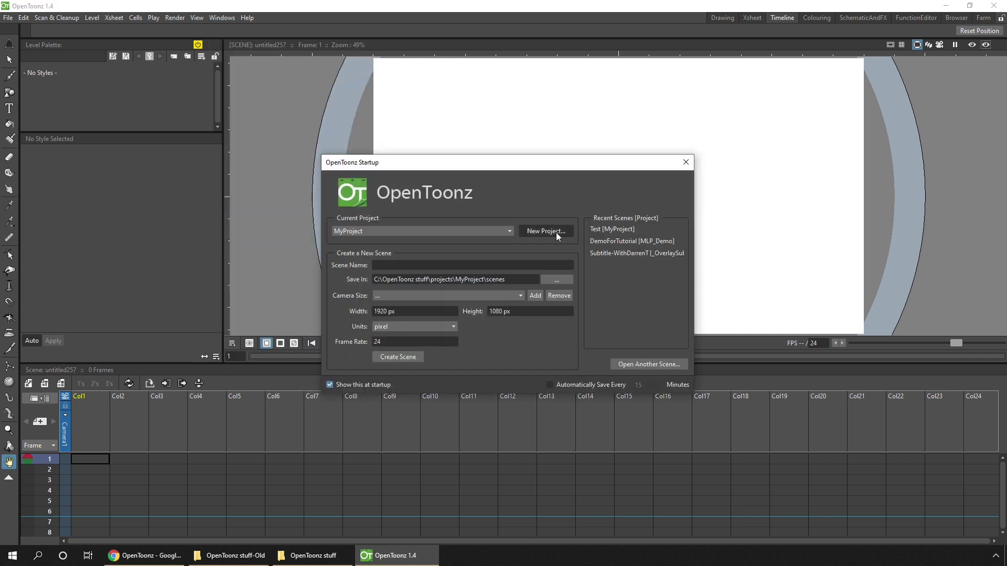
{"action": "left_click", "coordinate": [556, 232]}
{"action": "left_click", "coordinate": [679, 146]}
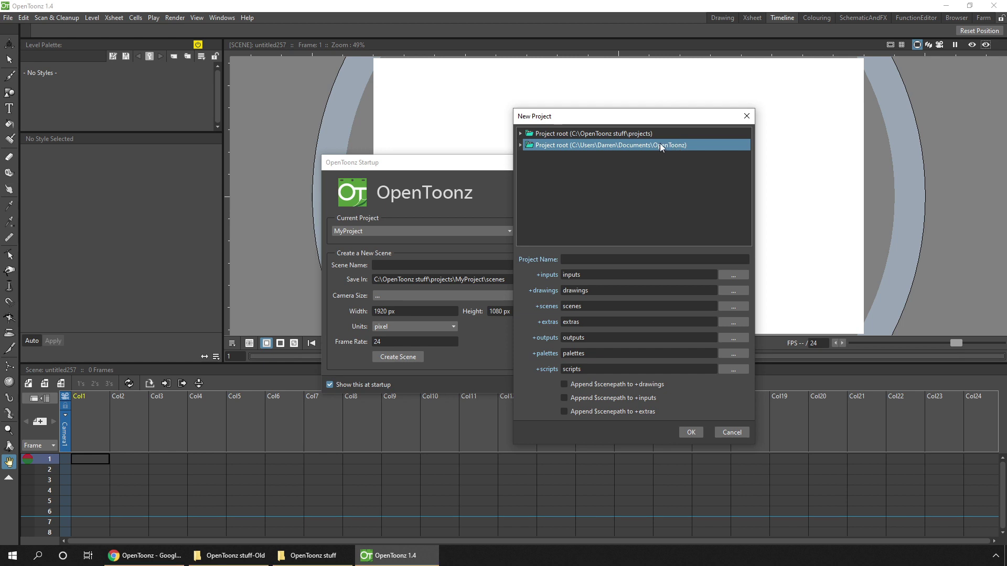
{"action": "double_click", "coordinate": [631, 133]}
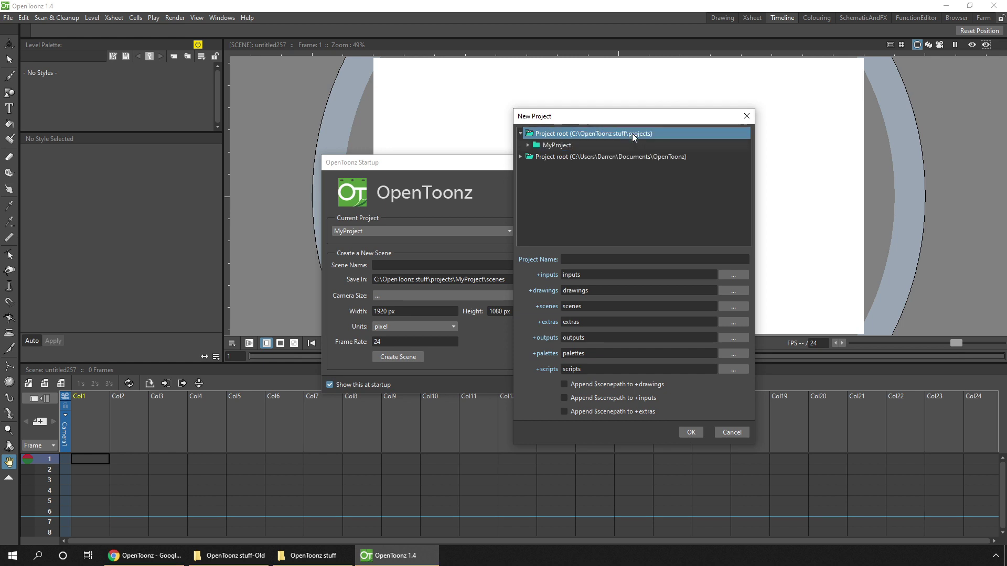
{"action": "double_click", "coordinate": [631, 133]}
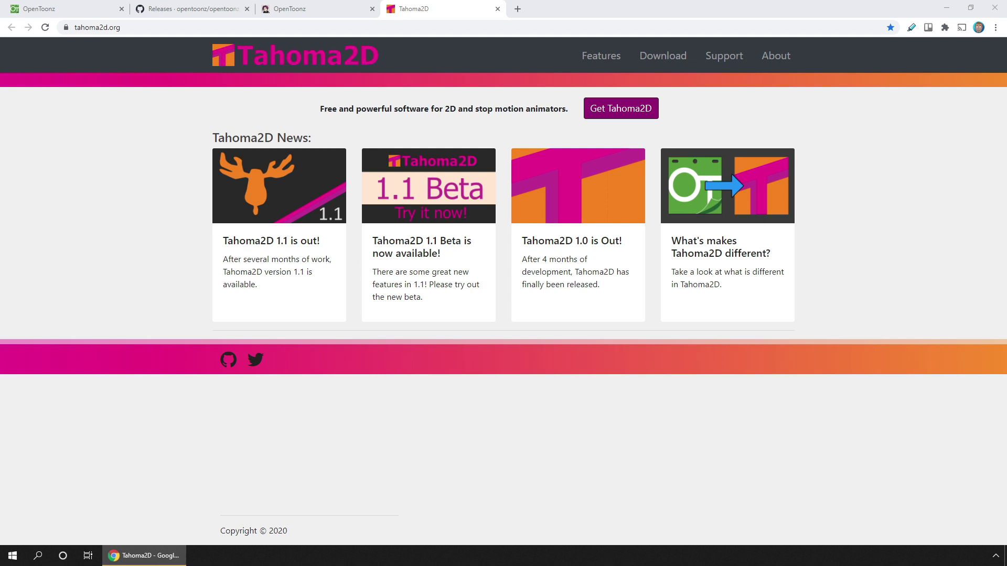
Go to the Tahoma2D downloads page and download the Windows 64 Bit Portable build
{"action": "left_click", "coordinate": [654, 62]}
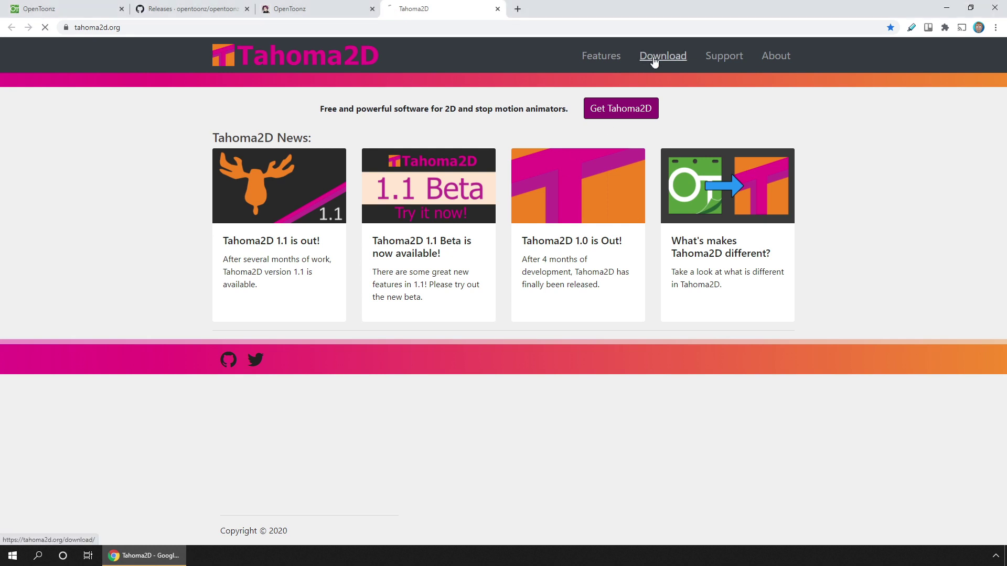
{"action": "left_click", "coordinate": [373, 135]}
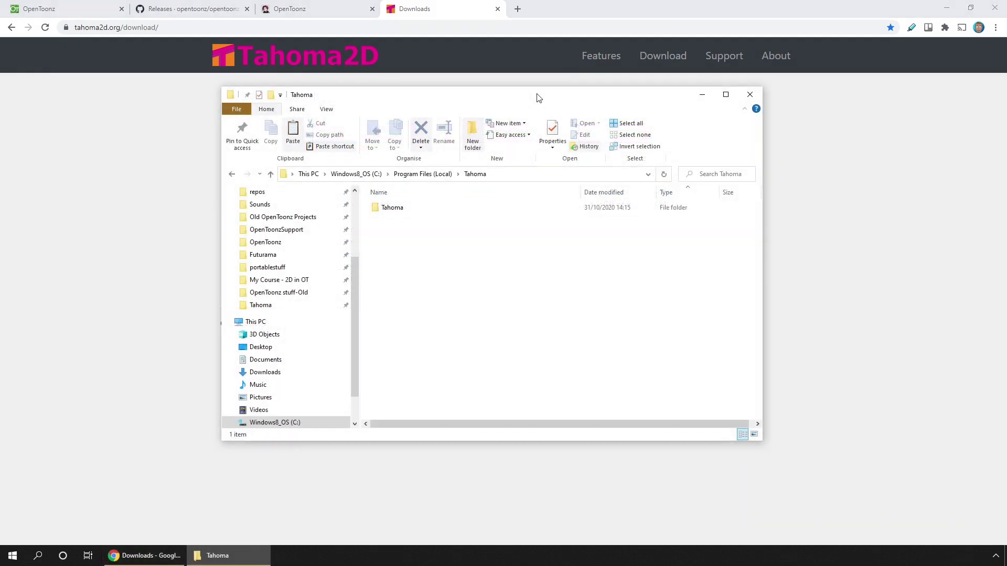
Check inside the old Tahoma folder, then rename it to 'Tahoma-old'
{"action": "double_click", "coordinate": [397, 210]}
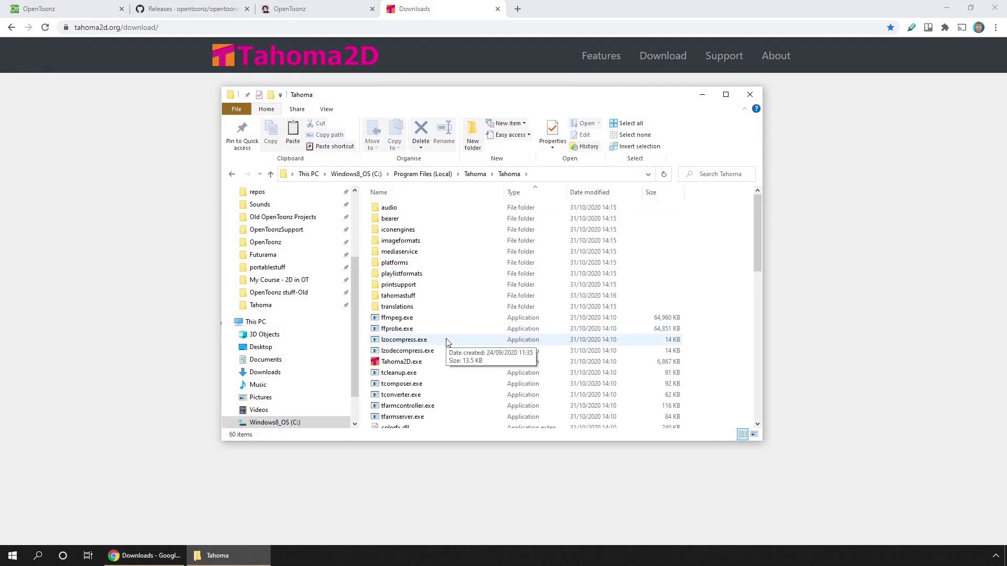
{"action": "left_click", "coordinate": [475, 175]}
{"action": "left_click", "coordinate": [403, 208]}
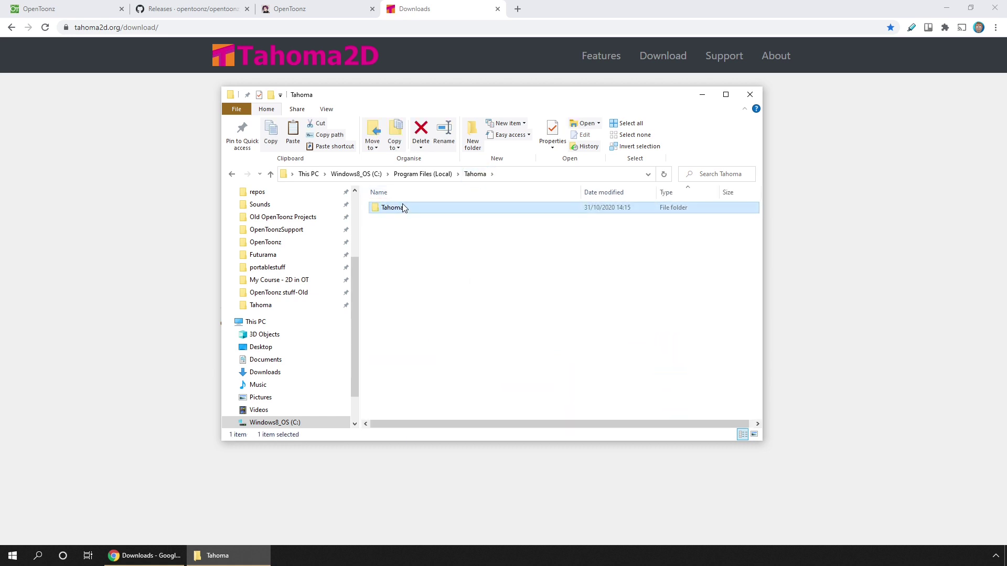
{"action": "left_click", "coordinate": [404, 208]}
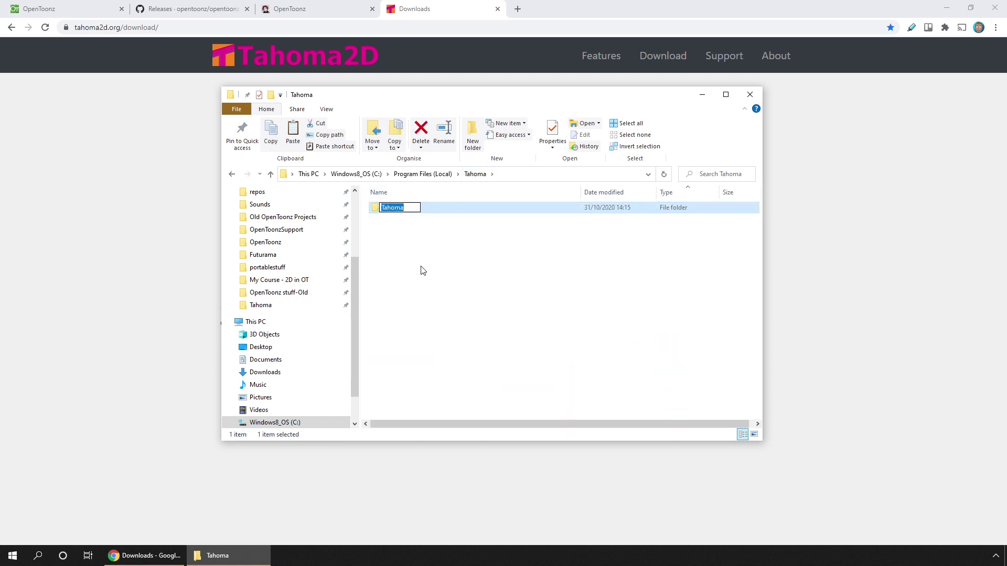
{"action": "key", "text": "End"}
{"action": "type", "text": "-old"}
{"action": "key", "text": "Return"}
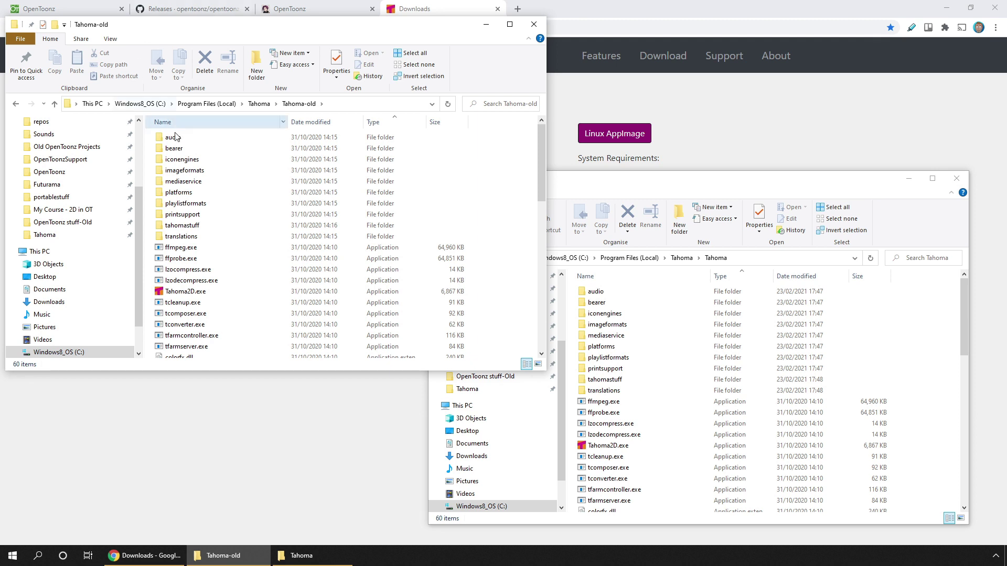
Browse the old install's tahomastuff projects and sandbox folders
{"action": "double_click", "coordinate": [193, 225]}
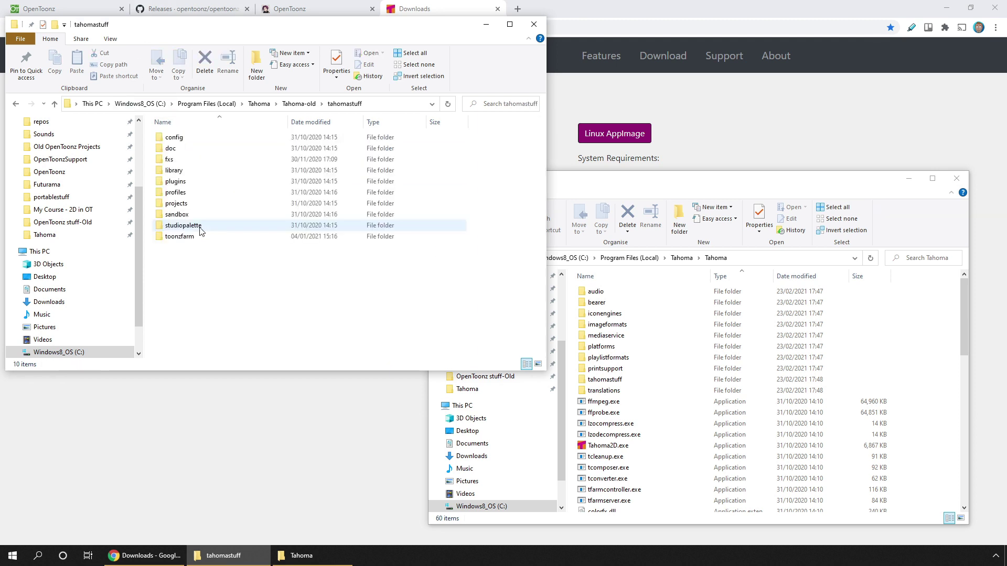
{"action": "double_click", "coordinate": [199, 204]}
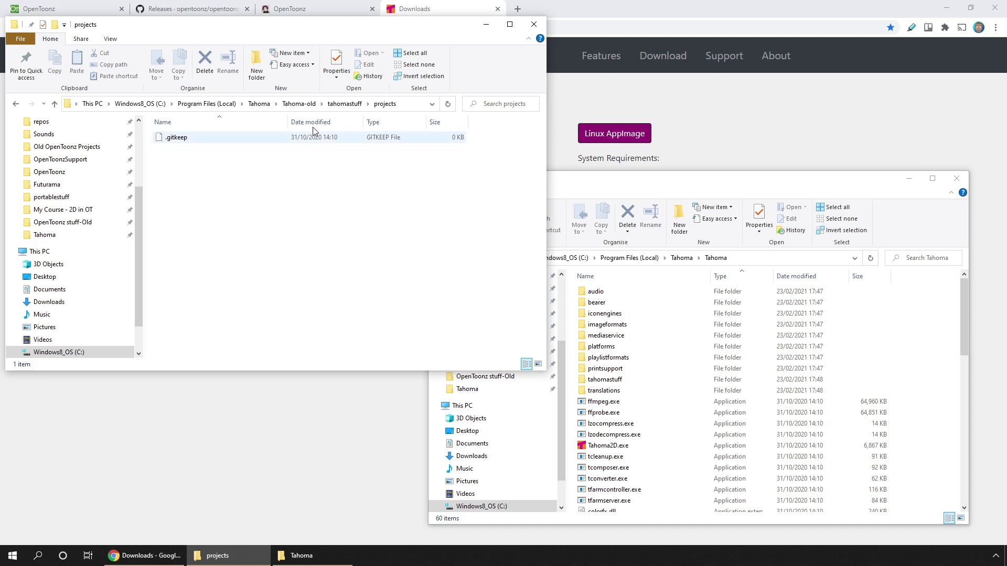
{"action": "left_click", "coordinate": [340, 104]}
{"action": "double_click", "coordinate": [181, 214]}
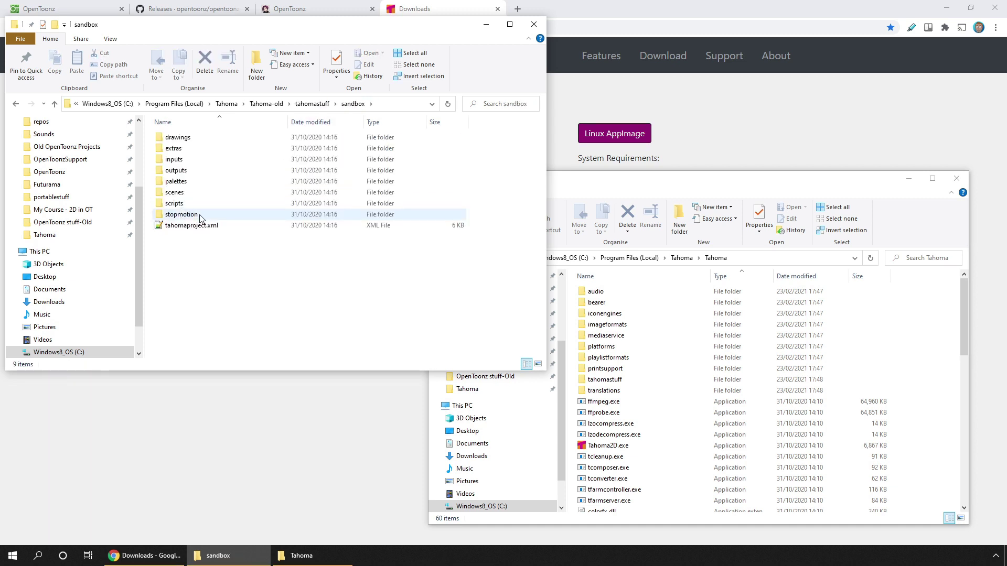
Open the new Tahoma build's tahomastuff folder and locate its sandbox folder
{"action": "left_click", "coordinate": [612, 382]}
{"action": "double_click", "coordinate": [611, 381]}
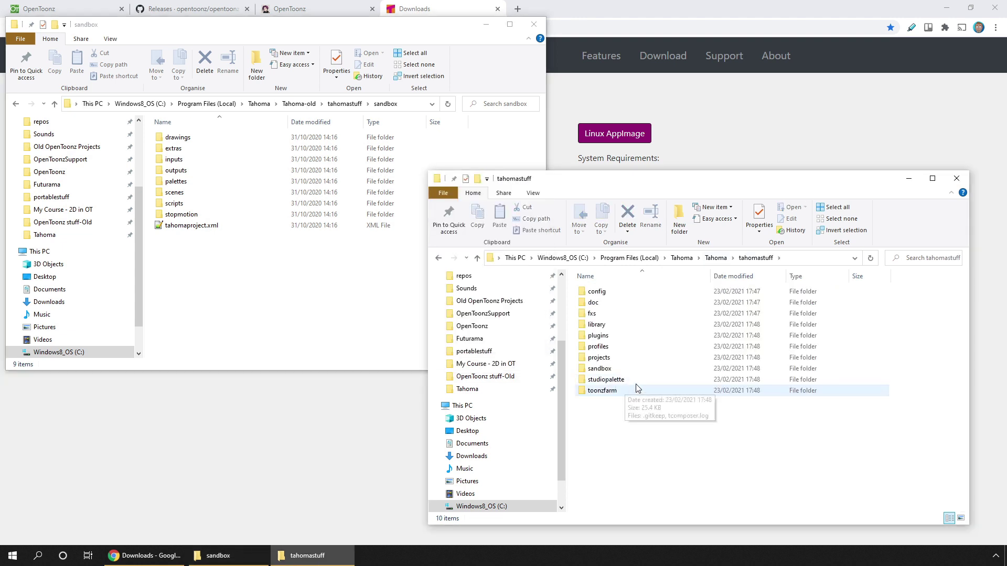
{"action": "left_click", "coordinate": [602, 368]}
{"action": "left_click", "coordinate": [679, 468]}
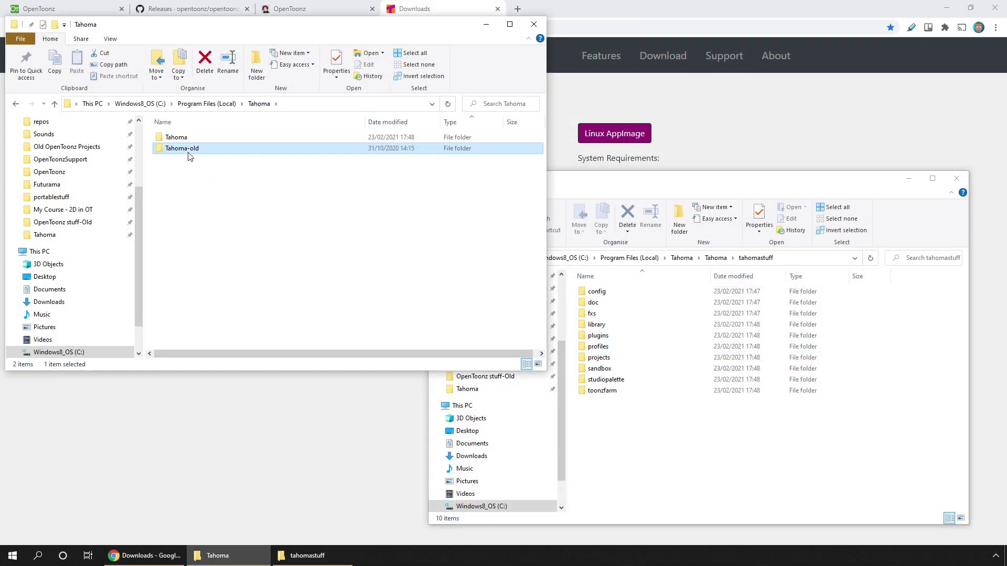
Delete the Tahoma-old folder, then select Tahoma2D.exe in the new Tahoma folder
{"action": "key", "text": "Delete"}
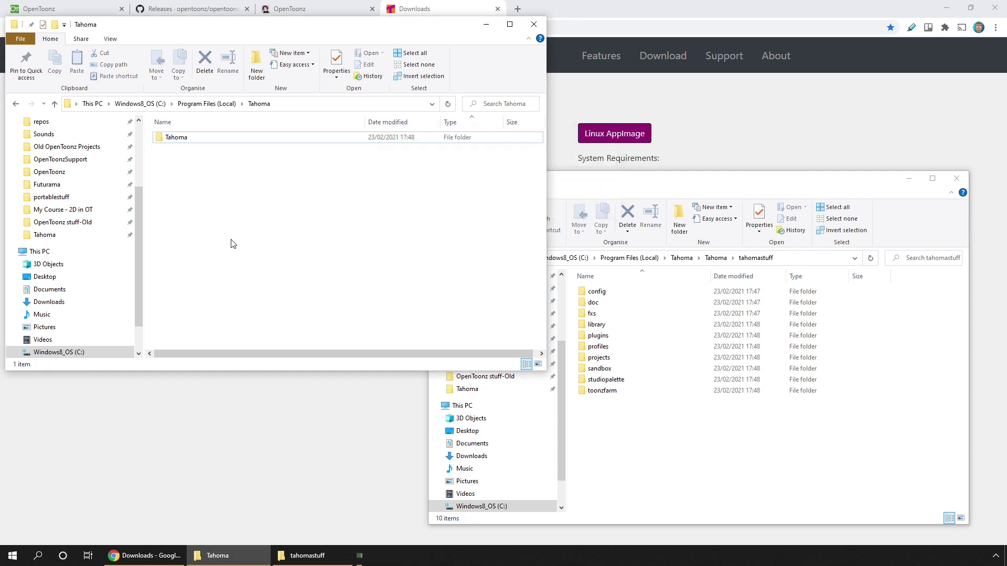
{"action": "left_click", "coordinate": [715, 258]}
{"action": "left_click", "coordinate": [619, 446]}
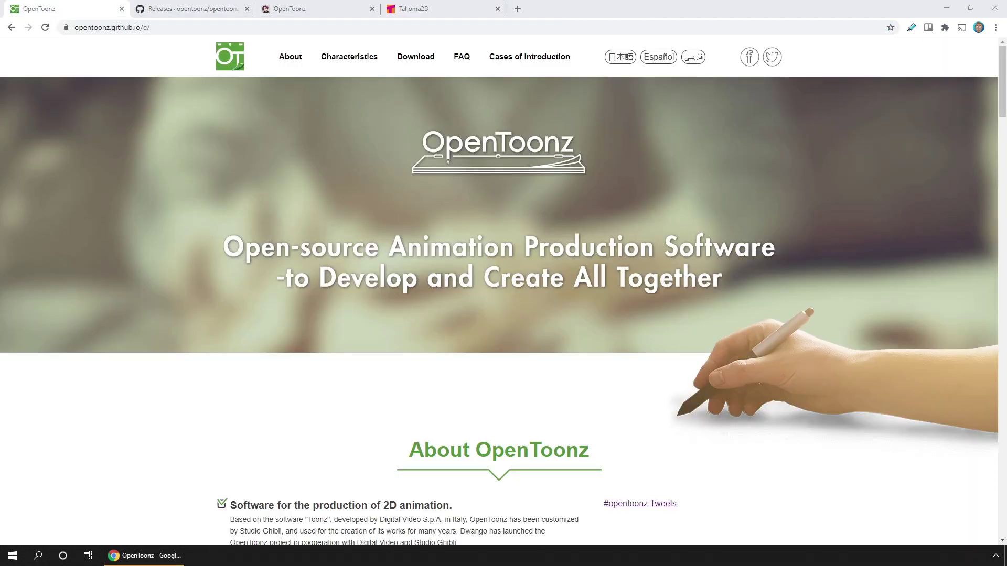
Bring up the 'Releases · opentoonz' tab listing the opentoonz_nightlies pre-releases
{"action": "left_click", "coordinate": [178, 10]}
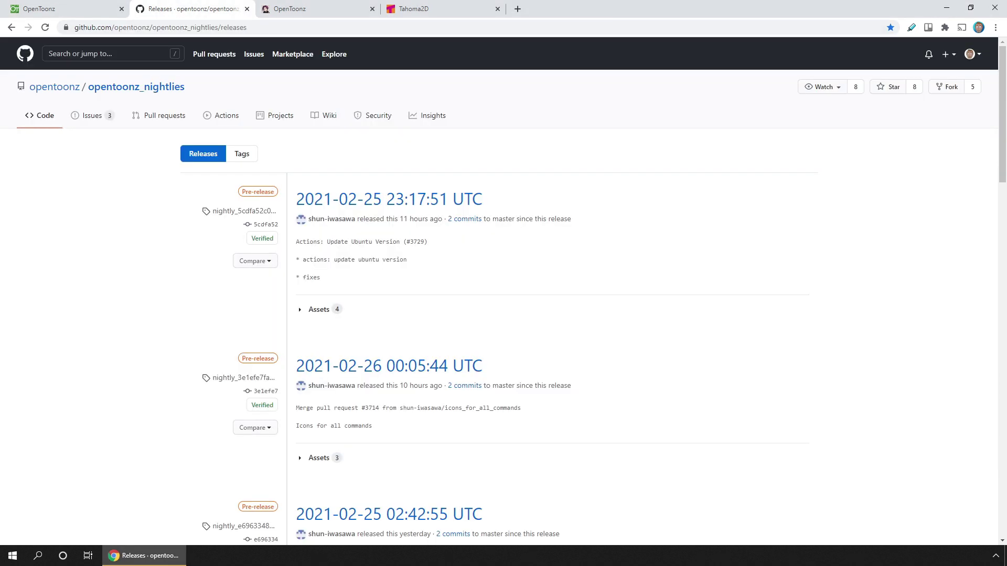